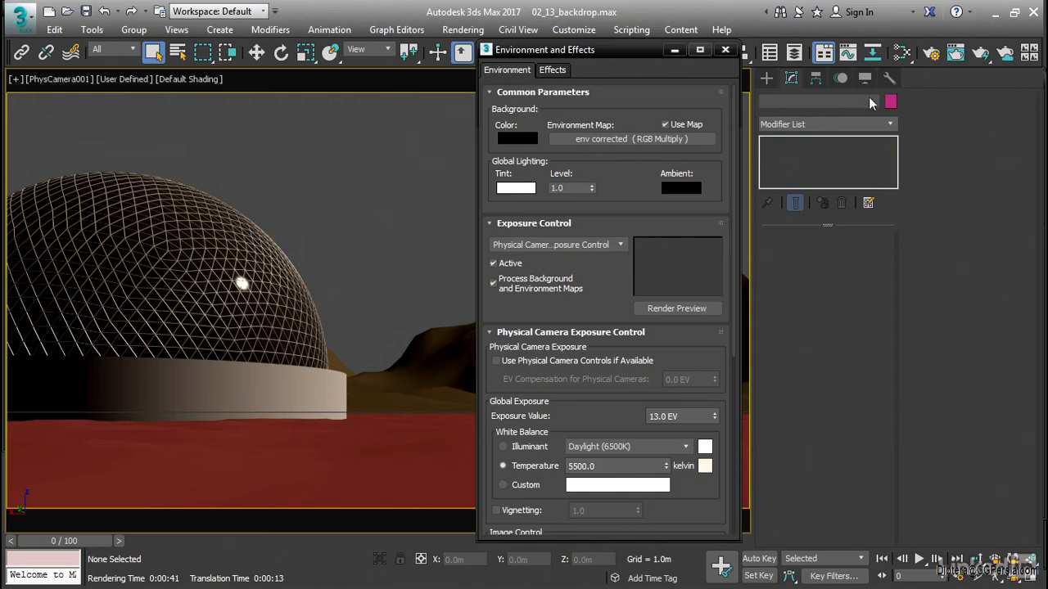
Check the Global Illumination render settings and turn off the use of the environment map
{"action": "left_click", "coordinate": [930, 55]}
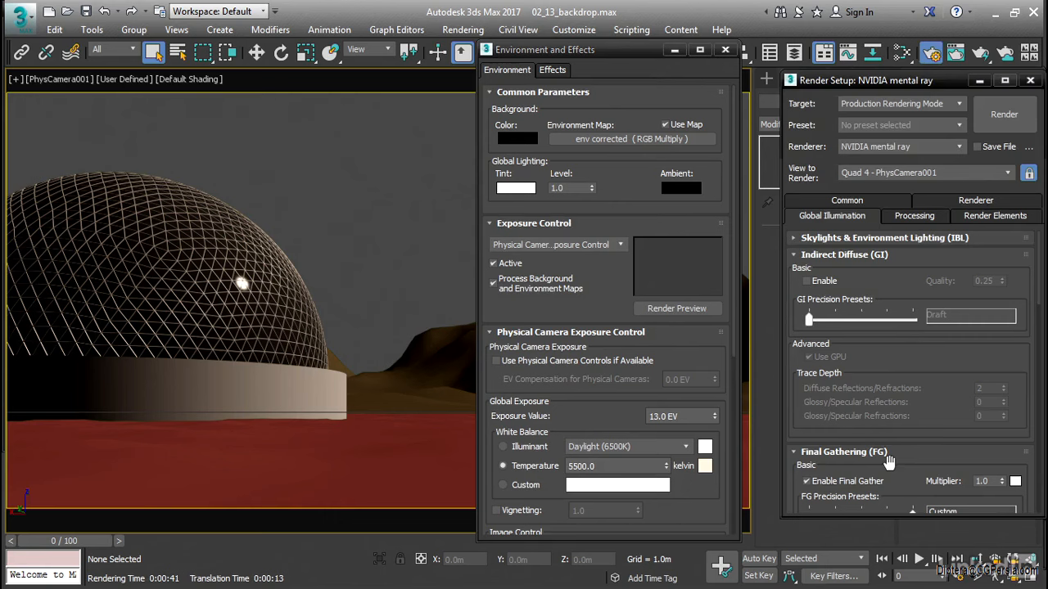
{"action": "left_click", "coordinate": [825, 282]}
{"action": "left_click", "coordinate": [1029, 80]}
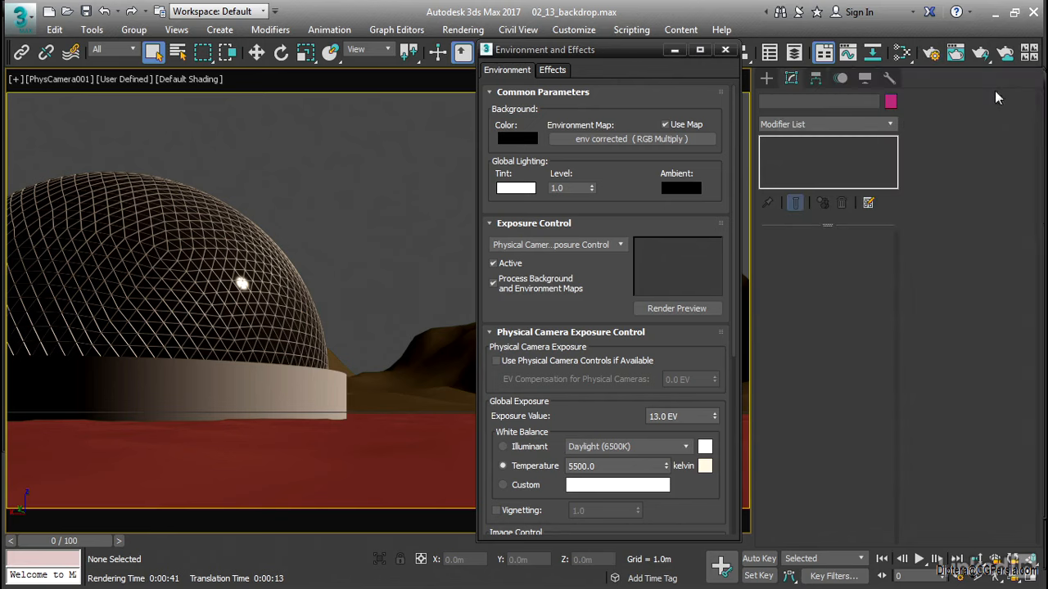
{"action": "left_click", "coordinate": [665, 125]}
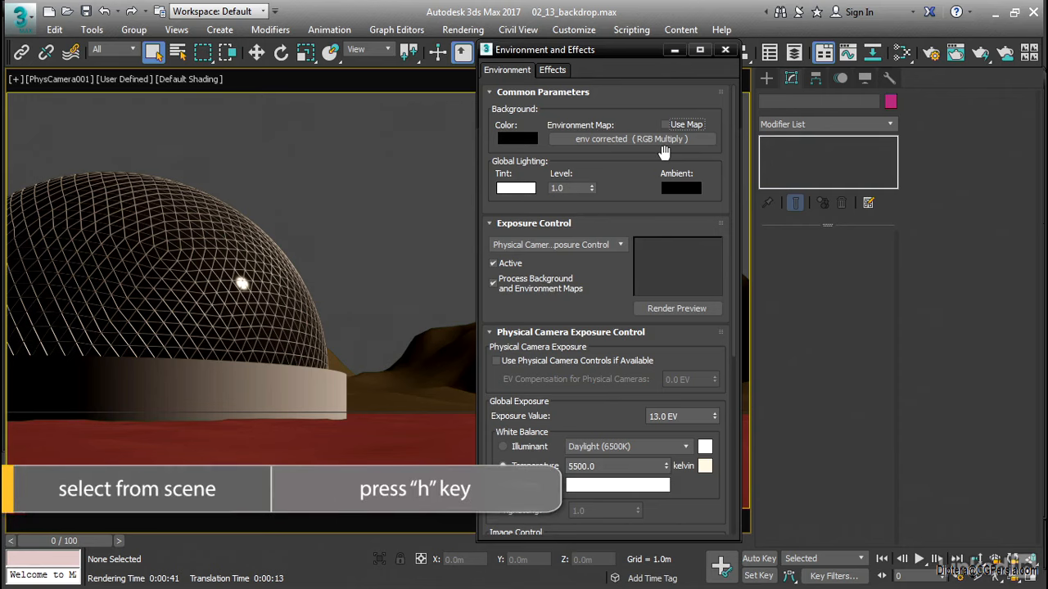
Select Daylight001 under Compass001 by name to review its daylight and skylight parameters
{"action": "key", "text": "h"}
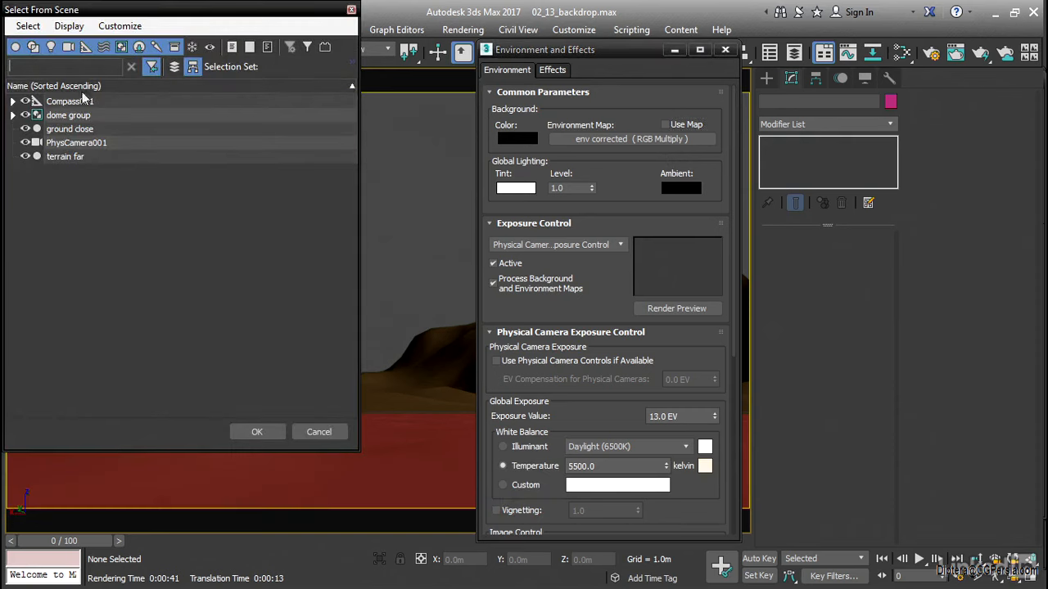
{"action": "left_click", "coordinate": [12, 101]}
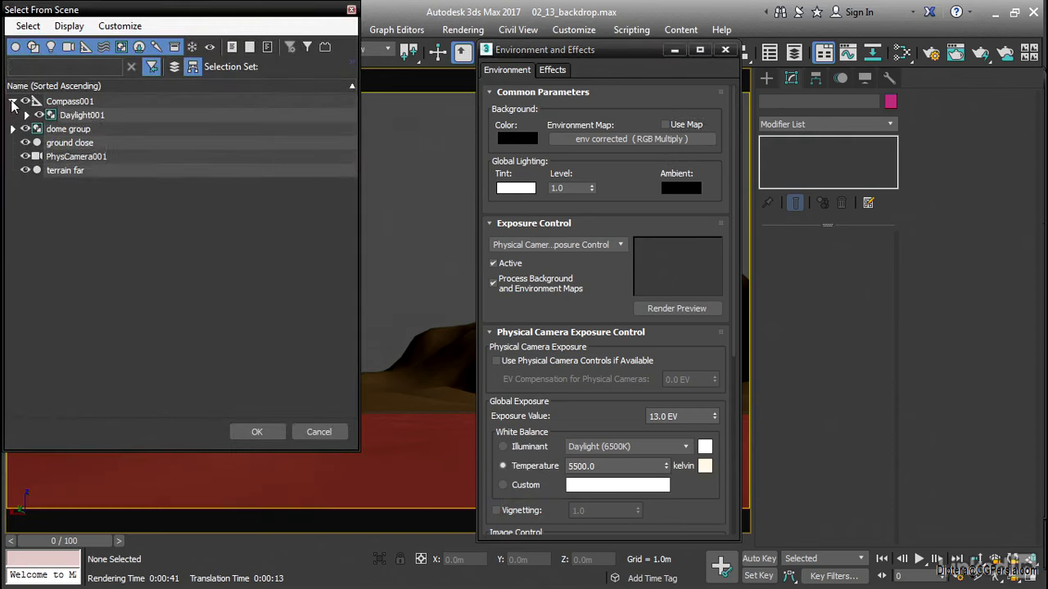
{"action": "left_click", "coordinate": [83, 115]}
{"action": "double_click", "coordinate": [82, 115]}
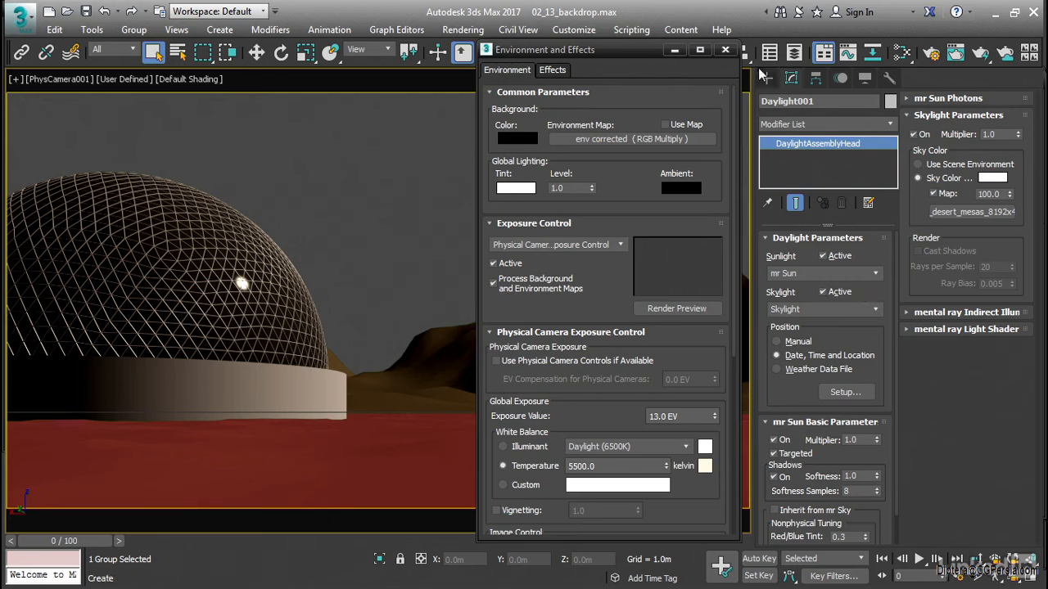
Close the environment settings, show all four viewports and create a sphere with a radius of about 82 m in the Top view
{"action": "left_click", "coordinate": [727, 51]}
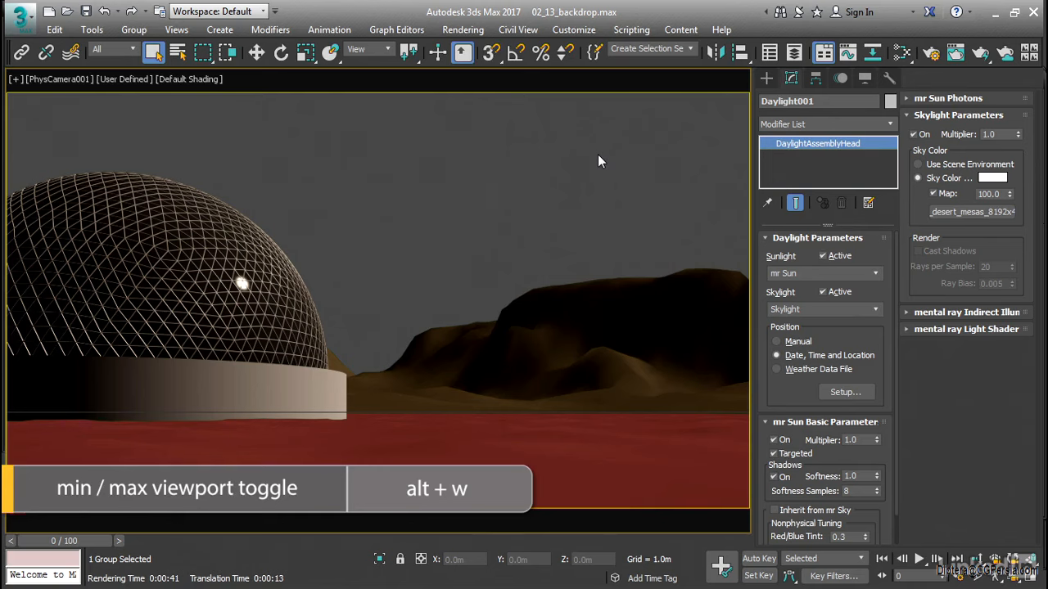
{"action": "key", "text": "alt+w"}
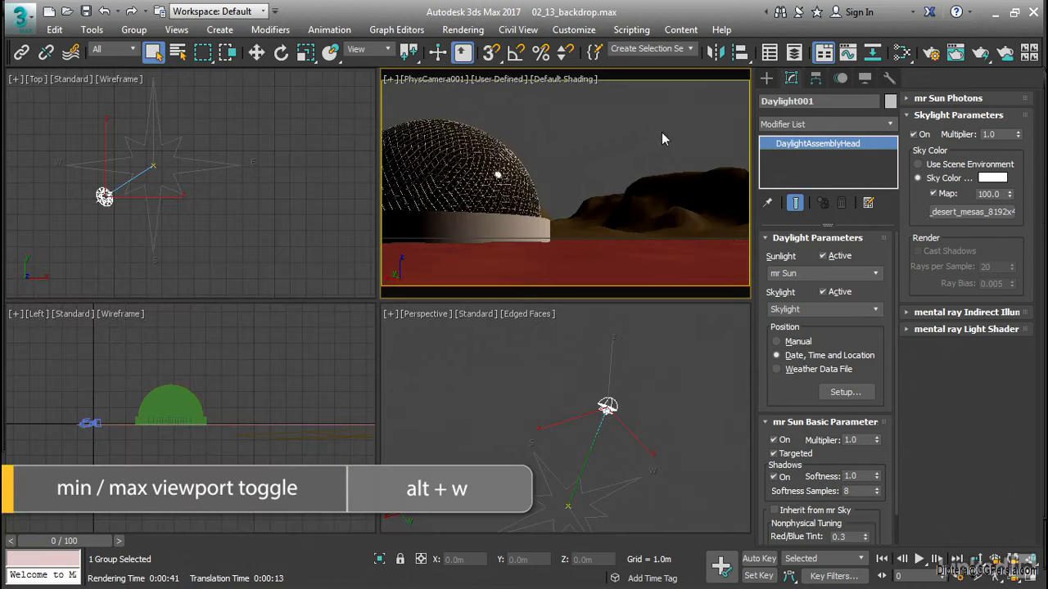
{"action": "left_click", "coordinate": [766, 78]}
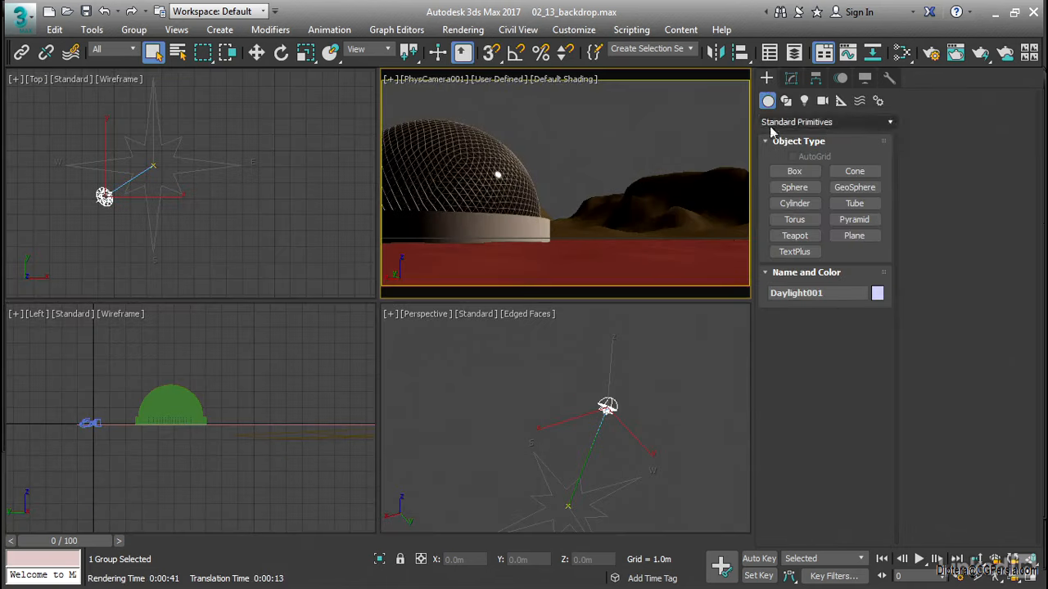
{"action": "left_click", "coordinate": [790, 189]}
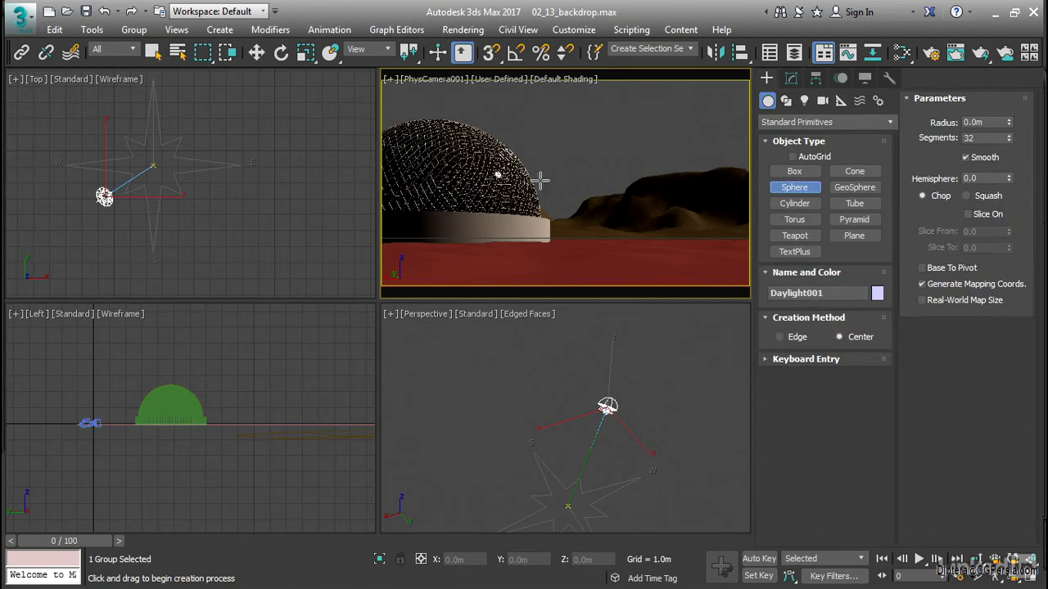
{"action": "left_click_drag", "start_coordinate": [262, 150], "coordinate": [393, 150]}
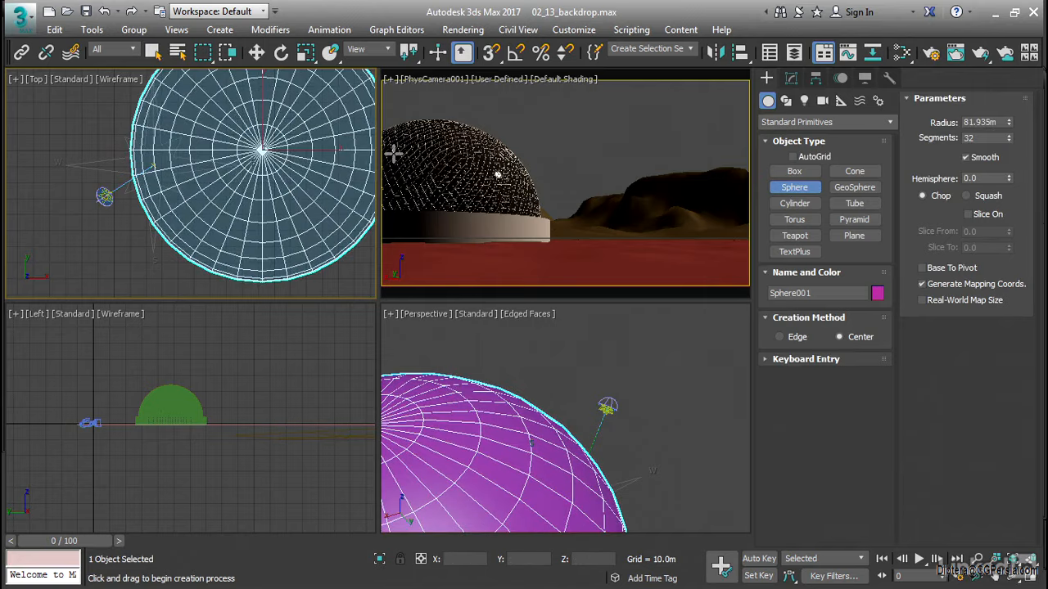
{"action": "right_click", "coordinate": [356, 270]}
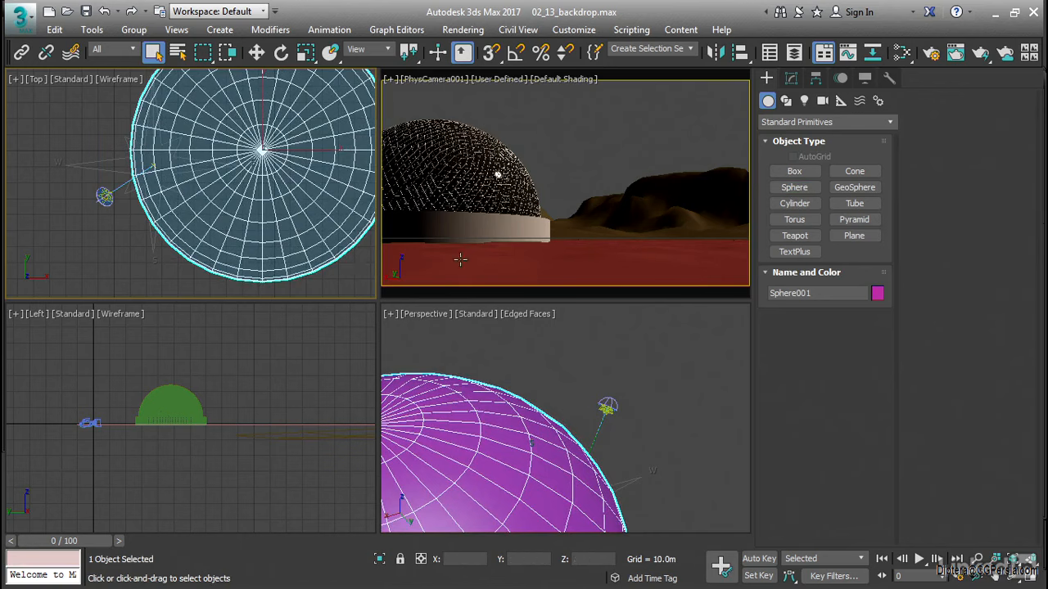
Set the sphere's radius to 5000 m and its segments to 120
{"action": "left_click", "coordinate": [791, 80]}
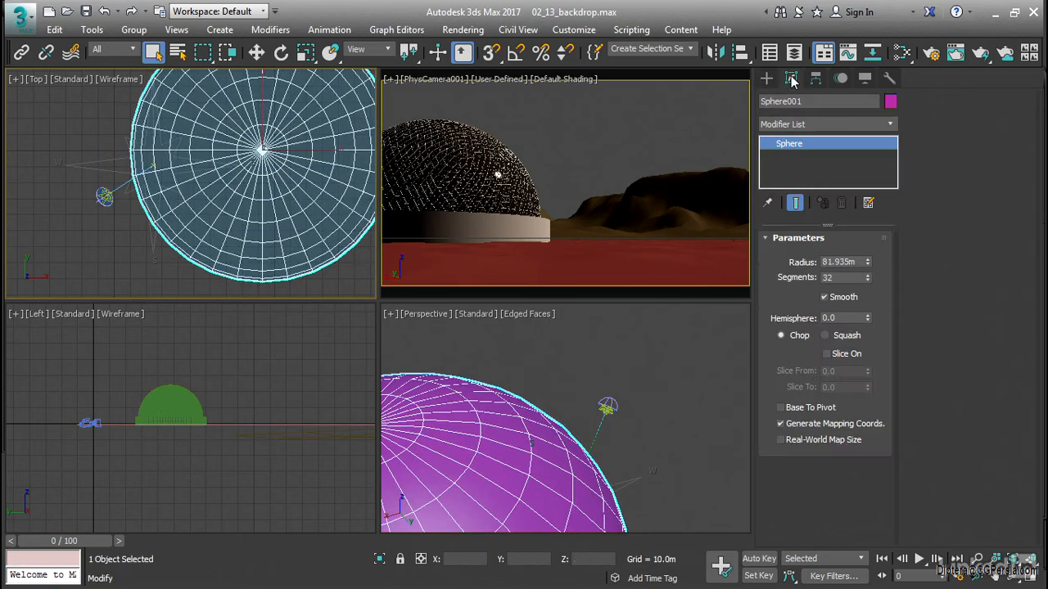
{"action": "double_click", "coordinate": [856, 262]}
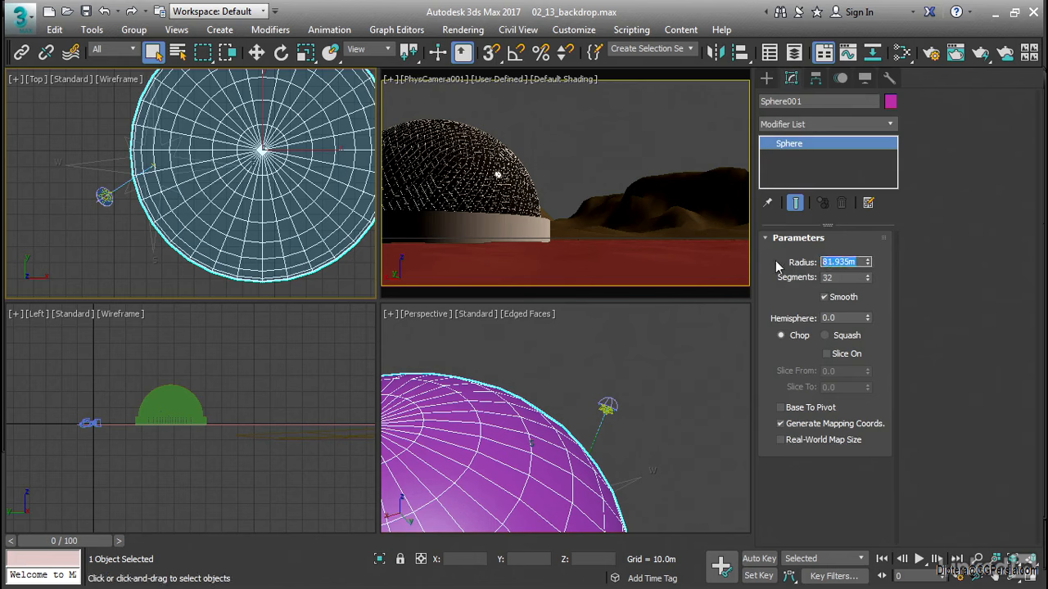
{"action": "type", "text": "5000"}
{"action": "key", "text": "Return"}
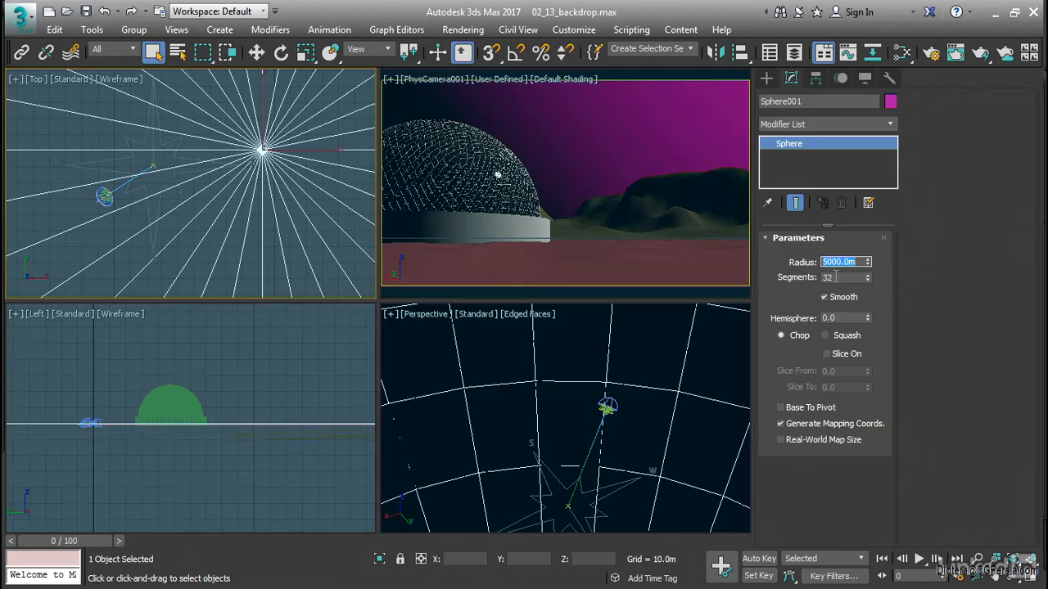
{"action": "key", "text": "Tab"}
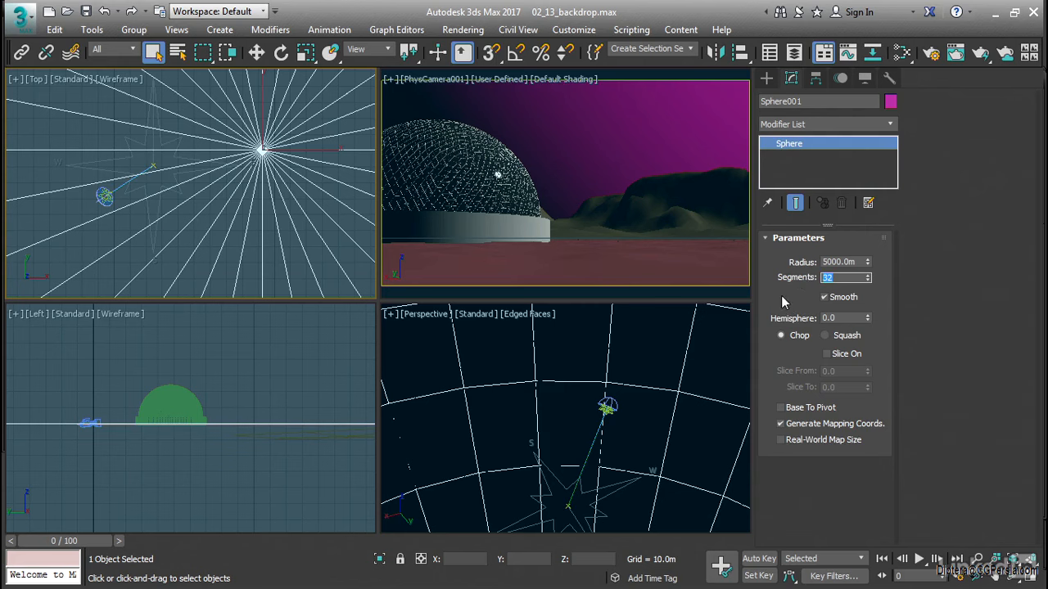
{"action": "type", "text": "120"}
{"action": "key", "text": "Return"}
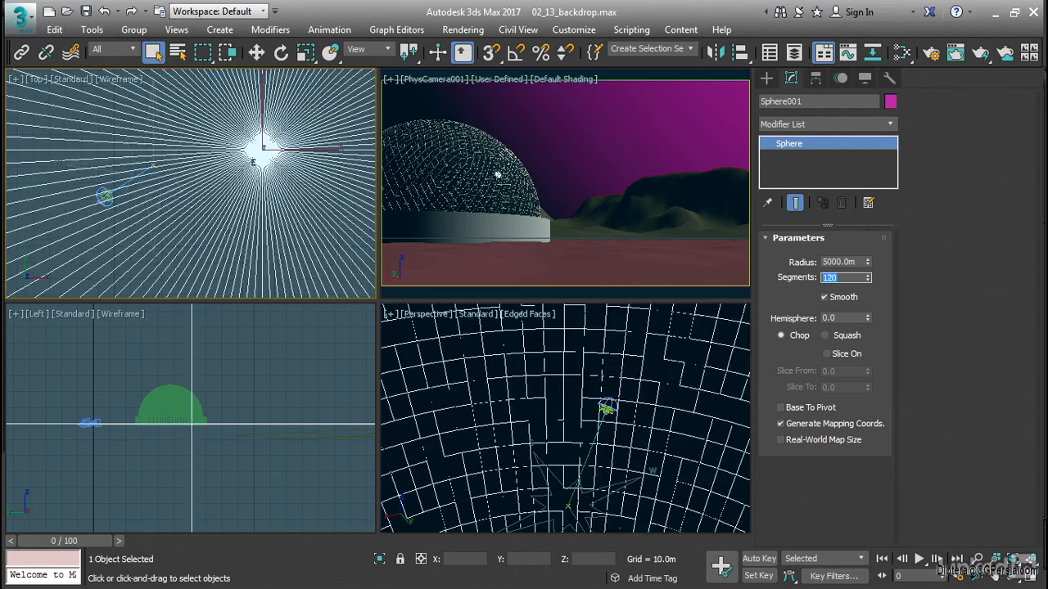
Move the sphere to the world origin by setting its X and Y position to 0
{"action": "left_click", "coordinate": [264, 53]}
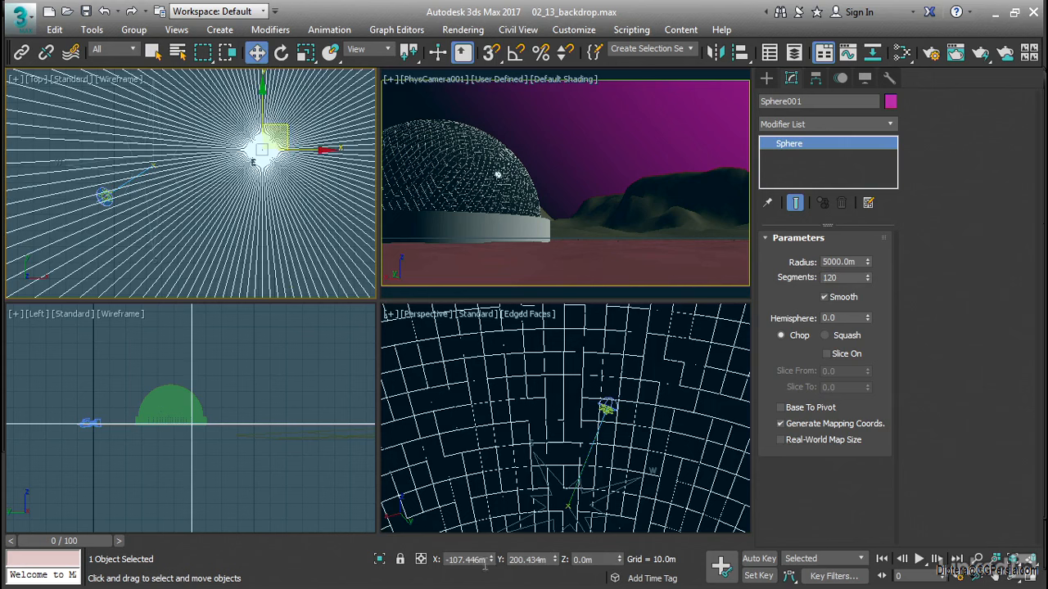
{"action": "left_click_drag", "start_coordinate": [488, 561], "coordinate": [439, 565]}
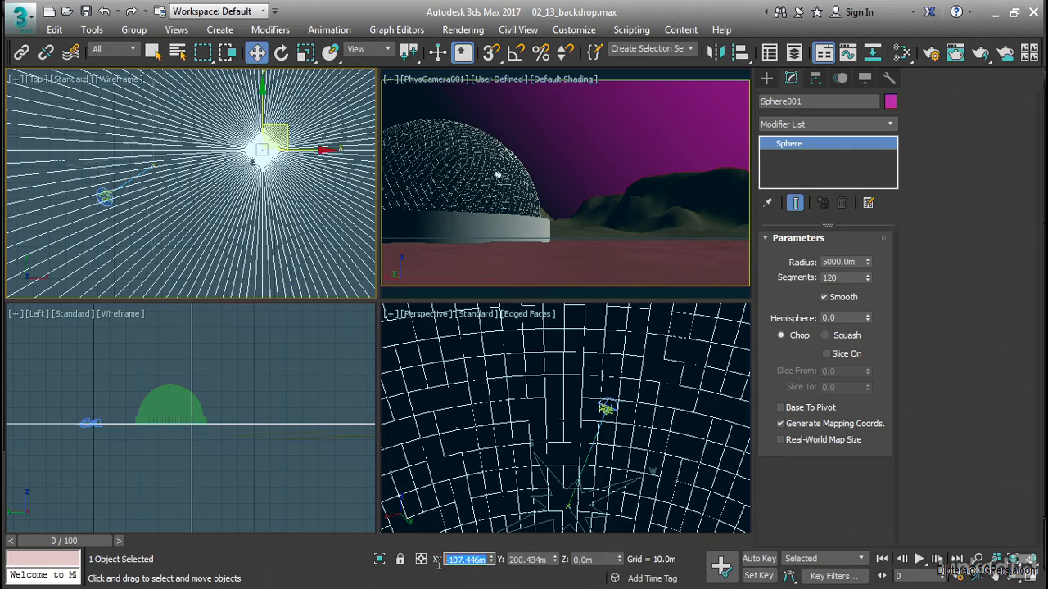
{"action": "type", "text": "0"}
{"action": "key", "text": "Tab"}
{"action": "type", "text": "0"}
{"action": "key", "text": "Return"}
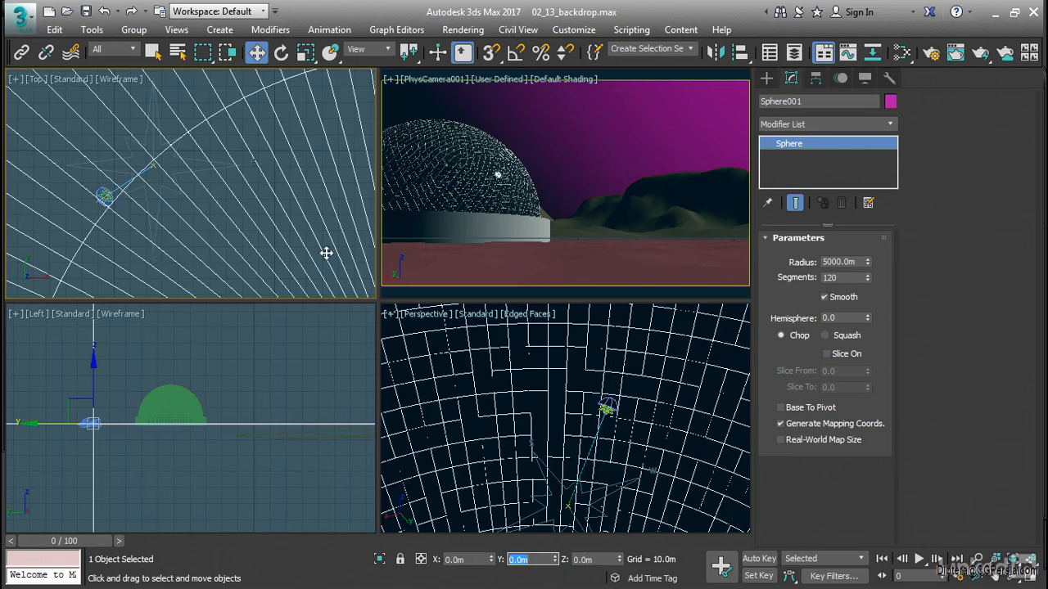
{"action": "scroll", "coordinate": [469, 351], "scroll_direction": "down", "scroll_amount": 10}
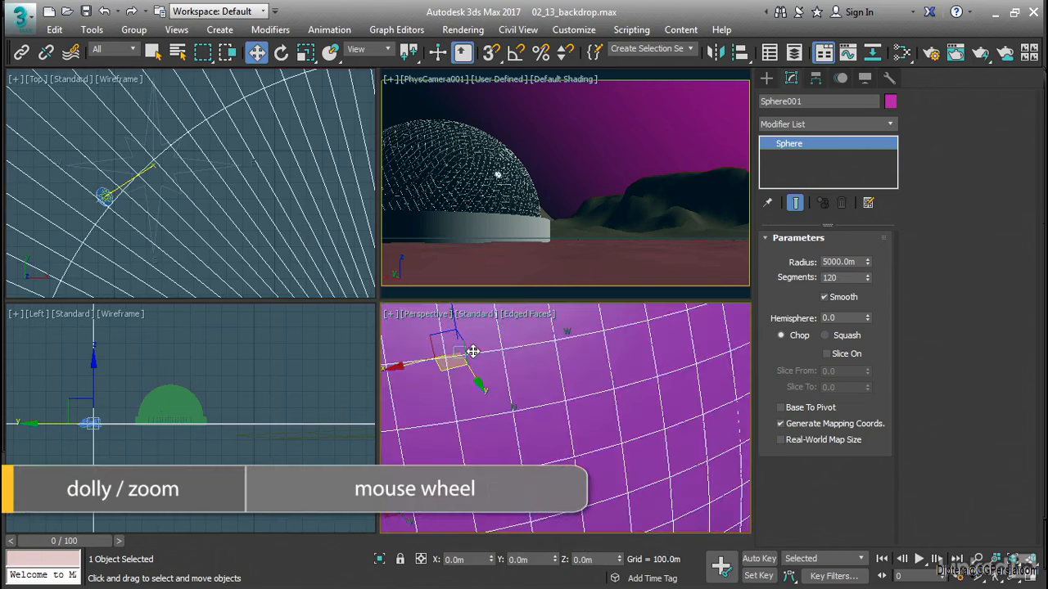
{"action": "scroll", "coordinate": [475, 351], "scroll_direction": "down", "scroll_amount": 8}
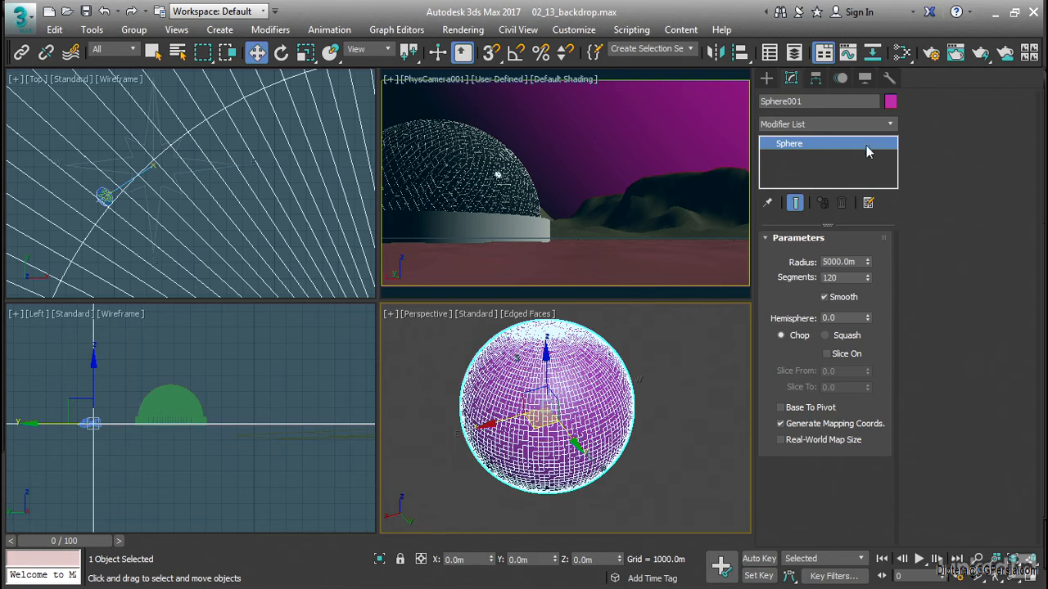
Add a Normal modifier to the sphere, compare Flip Normals off and on, and leave it enabled
{"action": "left_click", "coordinate": [890, 125]}
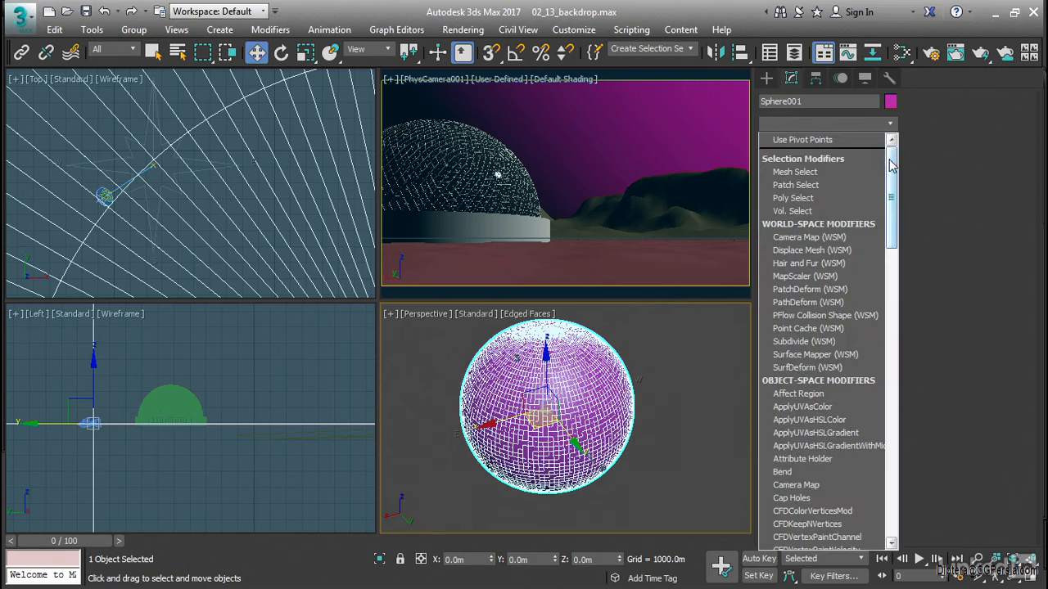
{"action": "left_click_drag", "start_coordinate": [891, 164], "coordinate": [890, 310]}
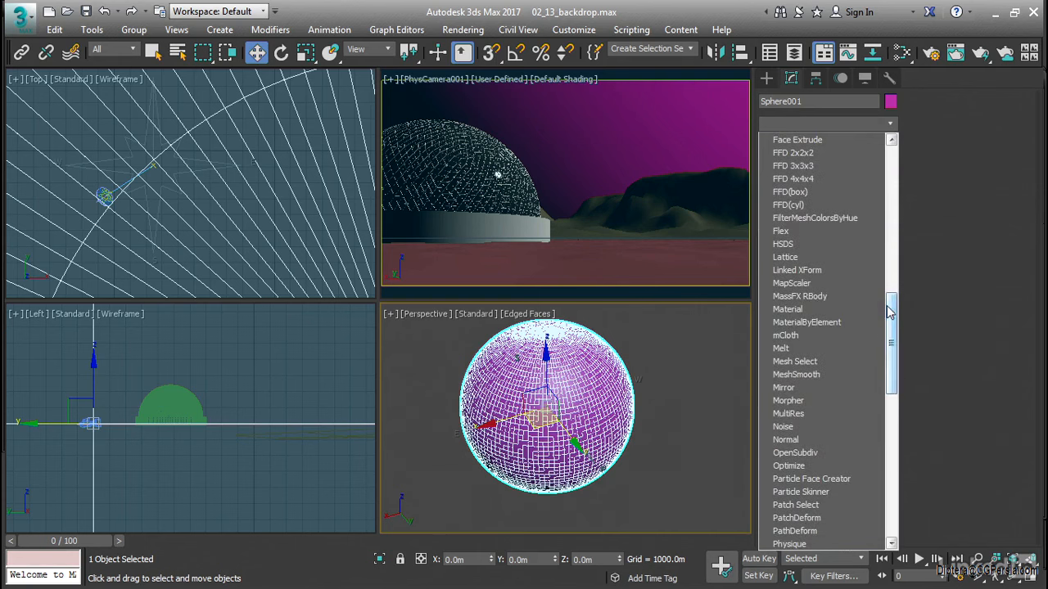
{"action": "left_click", "coordinate": [836, 440]}
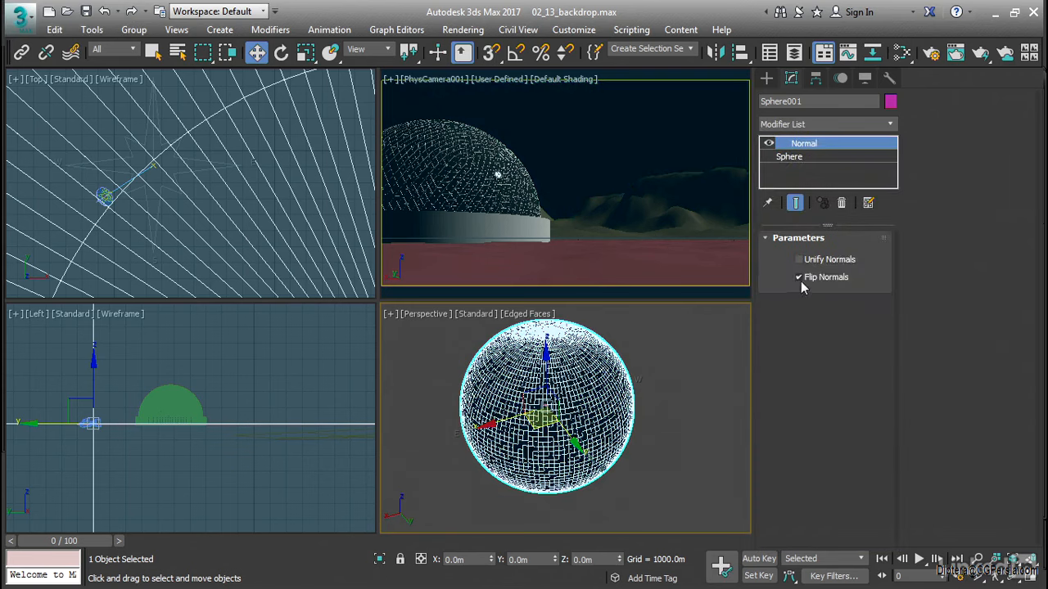
{"action": "left_click", "coordinate": [799, 278]}
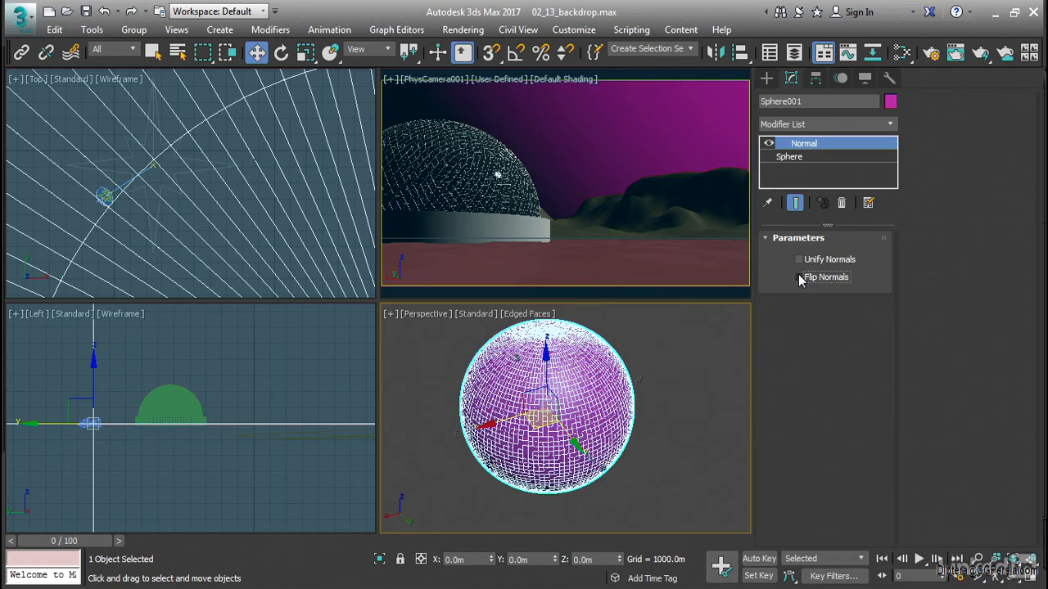
{"action": "left_click", "coordinate": [799, 278]}
{"action": "left_click", "coordinate": [799, 278]}
{"action": "left_click", "coordinate": [799, 277]}
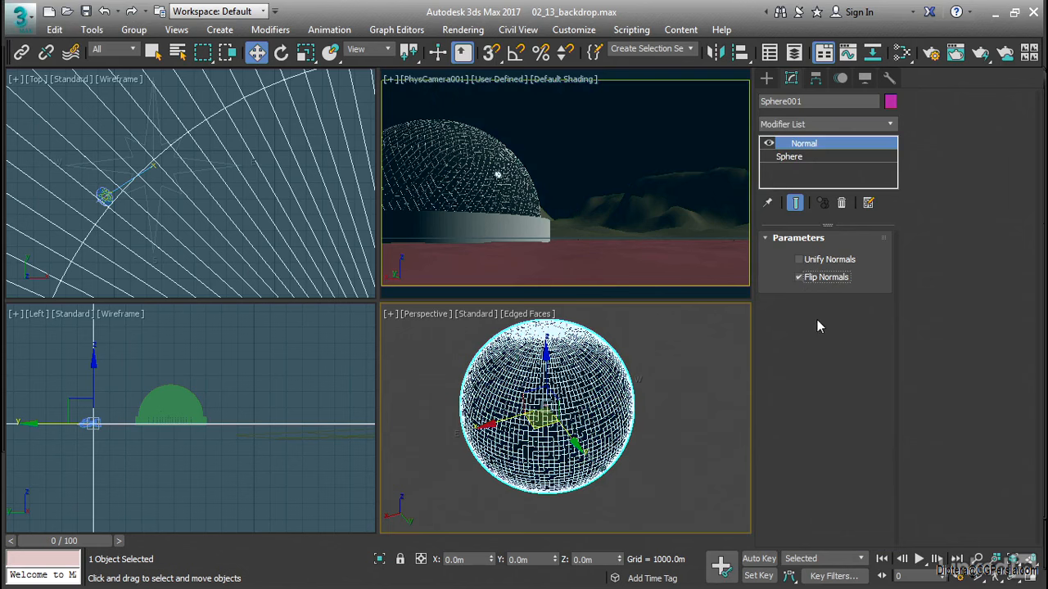
Enable Backface Cull in the sphere's object properties, keeping its display properties set By Object
{"action": "right_click", "coordinate": [684, 342]}
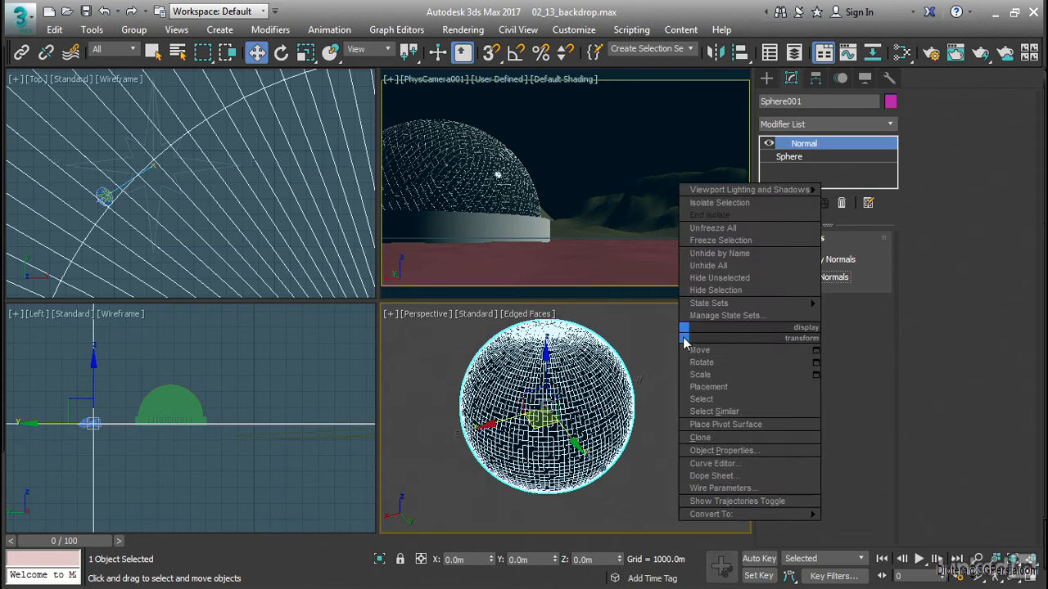
{"action": "left_click", "coordinate": [763, 450]}
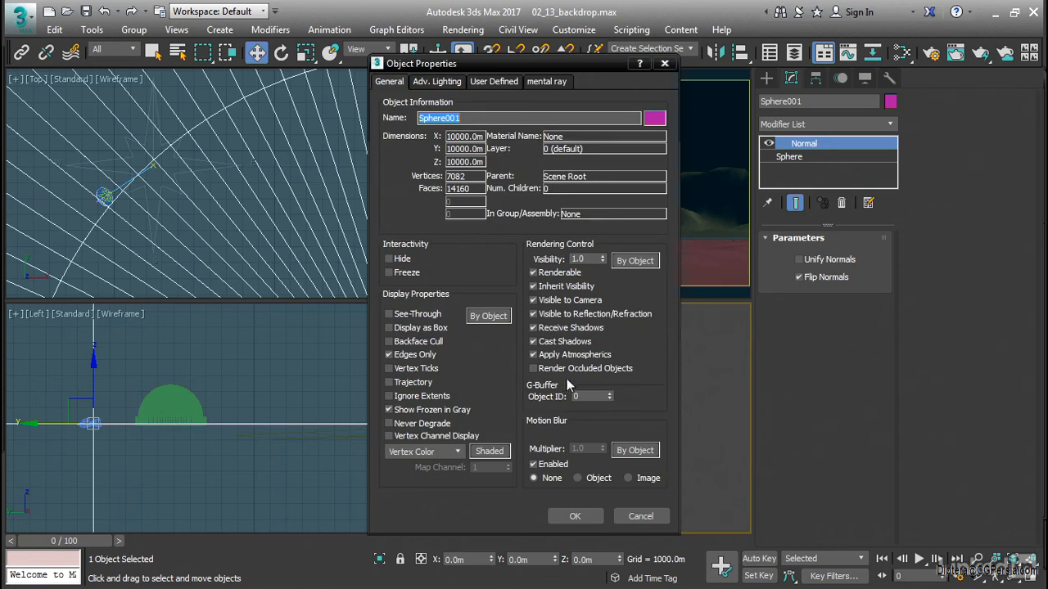
{"action": "left_click", "coordinate": [502, 324]}
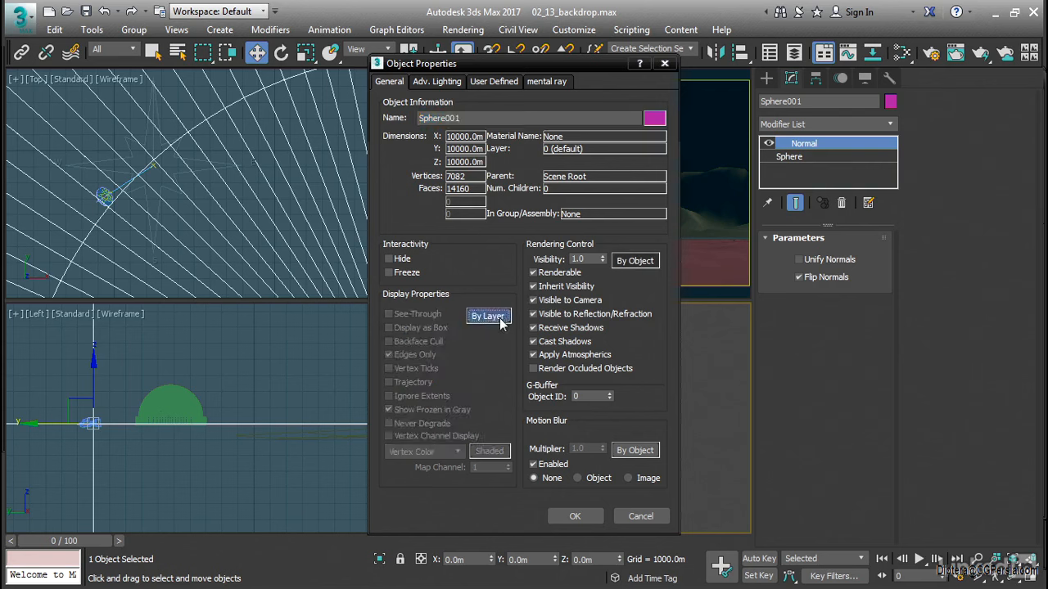
{"action": "left_click", "coordinate": [493, 321]}
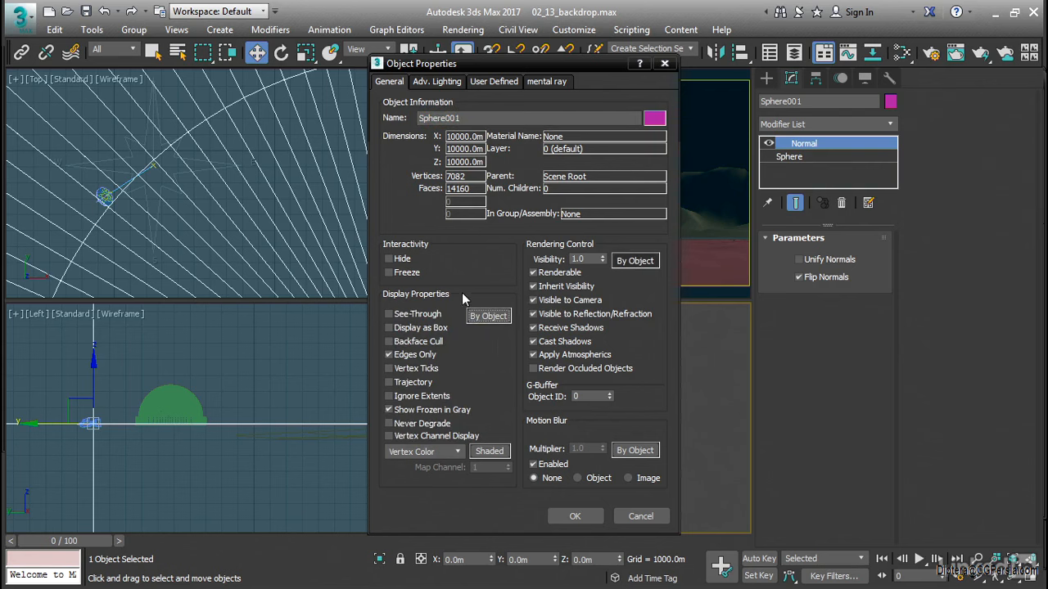
{"action": "left_click", "coordinate": [389, 344]}
{"action": "left_click", "coordinate": [389, 354]}
{"action": "left_click_drag", "start_coordinate": [568, 65], "coordinate": [312, 72]}
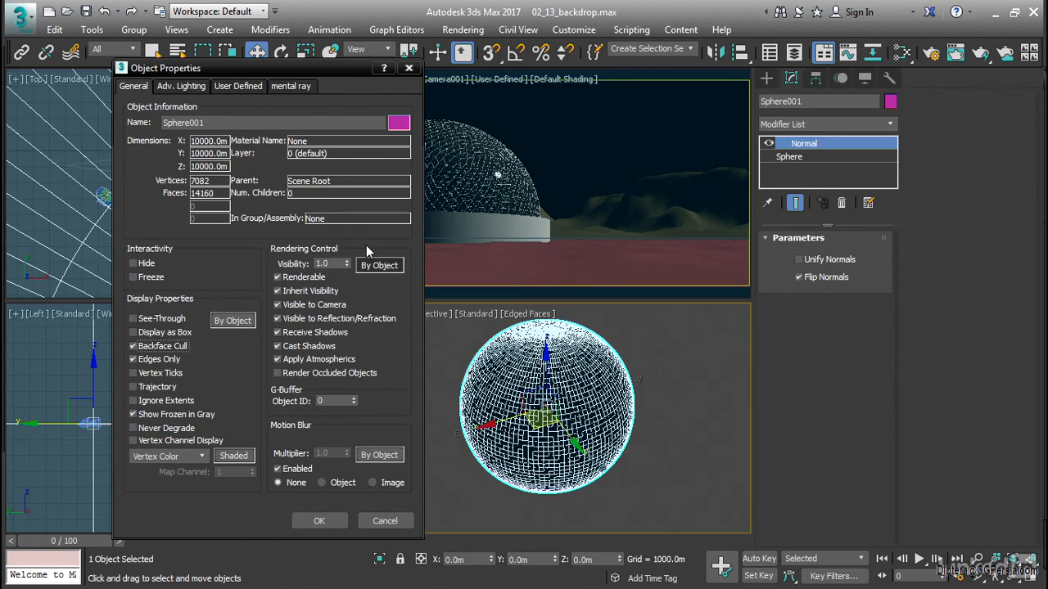
Turn off Receive Shadows and Cast Shadows for the sphere and accept the object properties
{"action": "left_click", "coordinate": [277, 333]}
{"action": "left_click", "coordinate": [277, 346]}
{"action": "left_click", "coordinate": [320, 522]}
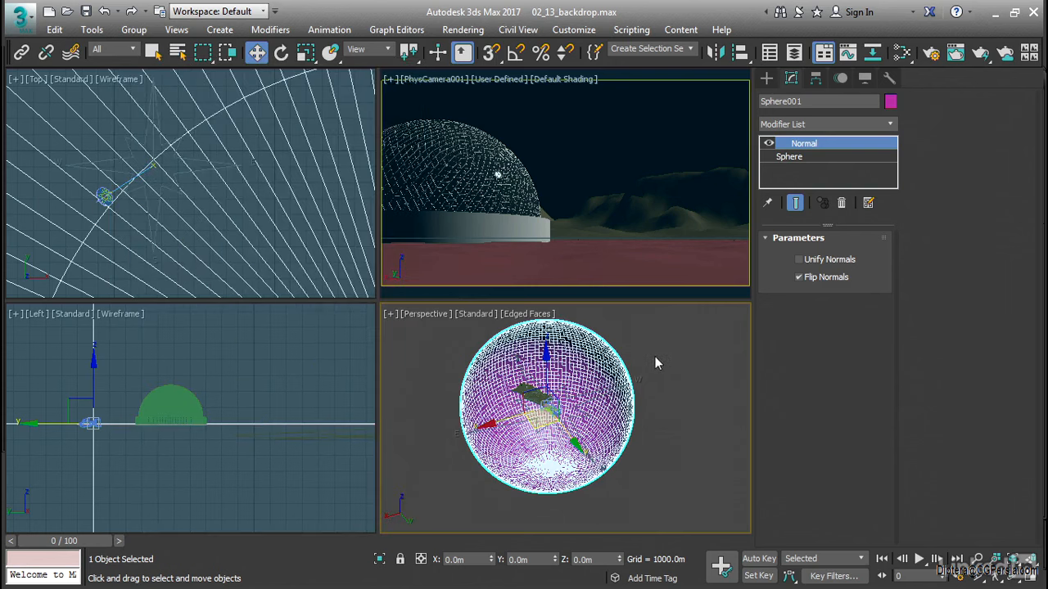
Inspect the inside of the sphere in the Perspective view and deselect it
{"action": "scroll", "coordinate": [566, 398], "scroll_direction": "up", "scroll_amount": 8}
{"action": "middle_click_drag", "start_coordinate": [555, 405], "coordinate": [546, 375]}
{"action": "scroll", "coordinate": [581, 359], "scroll_direction": "up", "scroll_amount": 2}
{"action": "scroll", "coordinate": [550, 372], "scroll_direction": "down", "scroll_amount": 10}
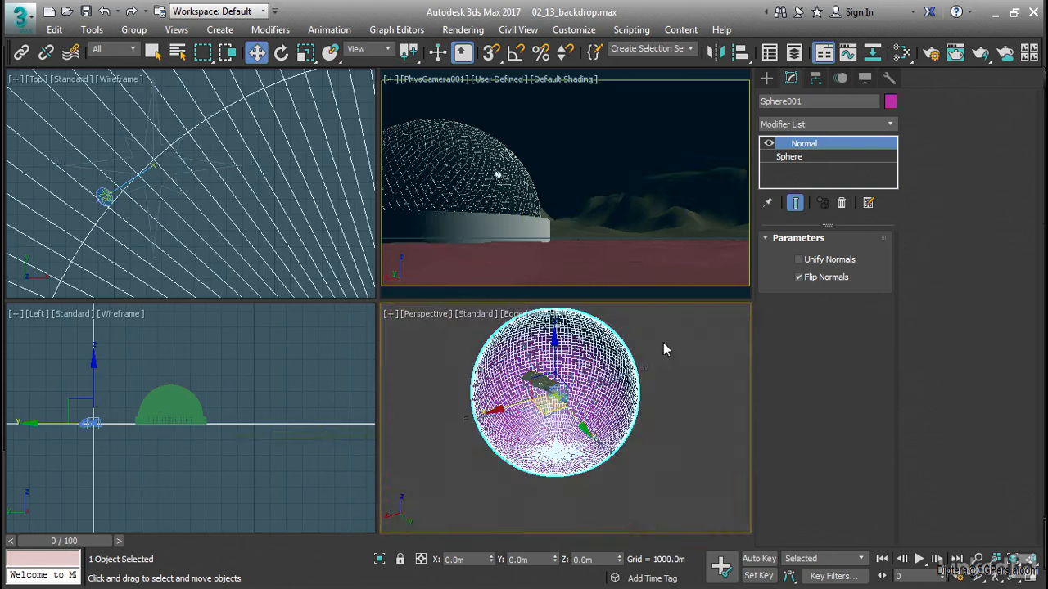
{"action": "left_click", "coordinate": [664, 345]}
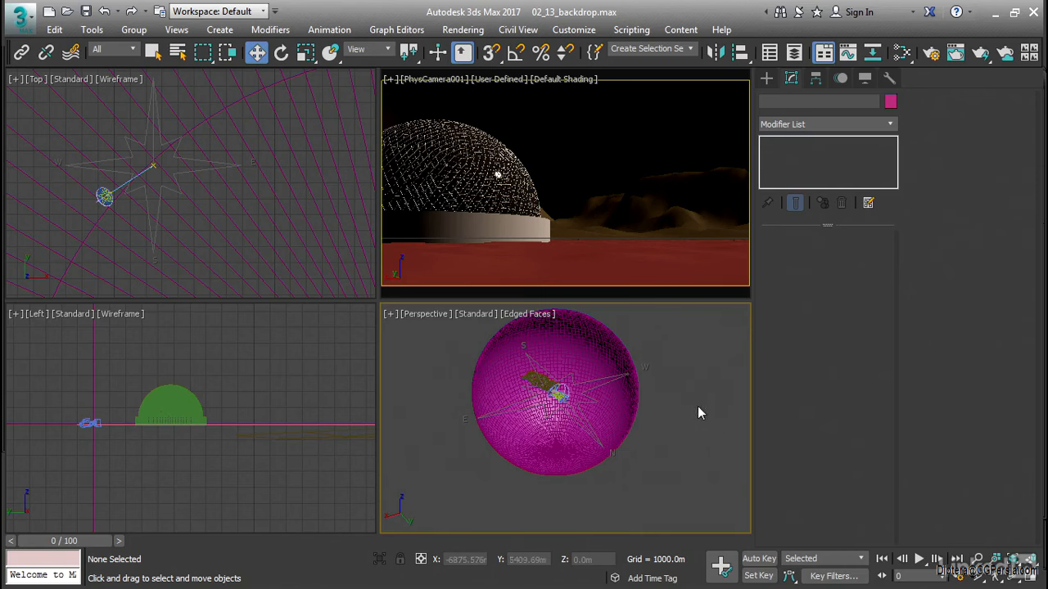